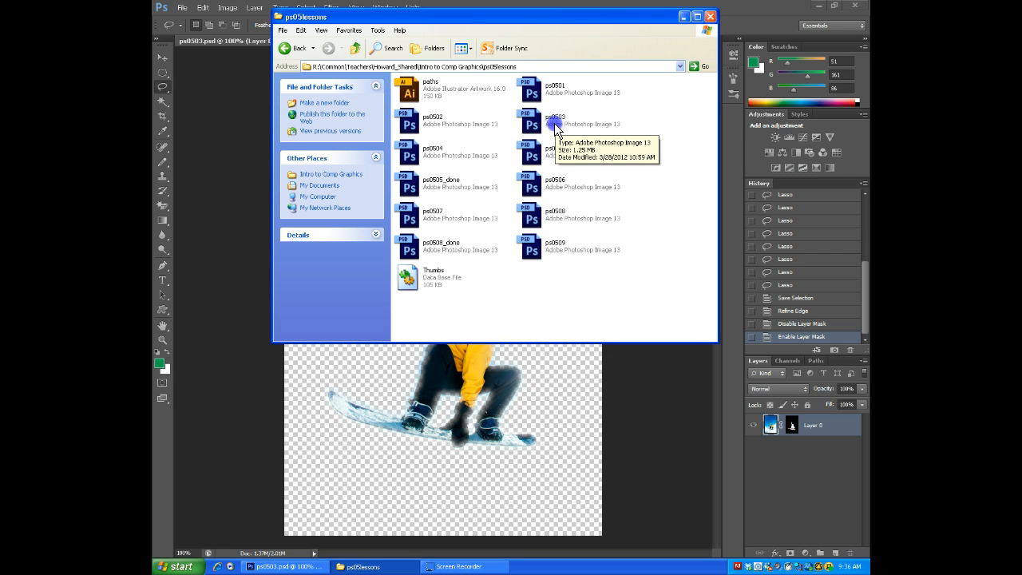
- Open the ps0503 image from the ps05lessons folder, leaving its missing colour profile as is
{"action": "double_click", "coordinate": [554, 123]}
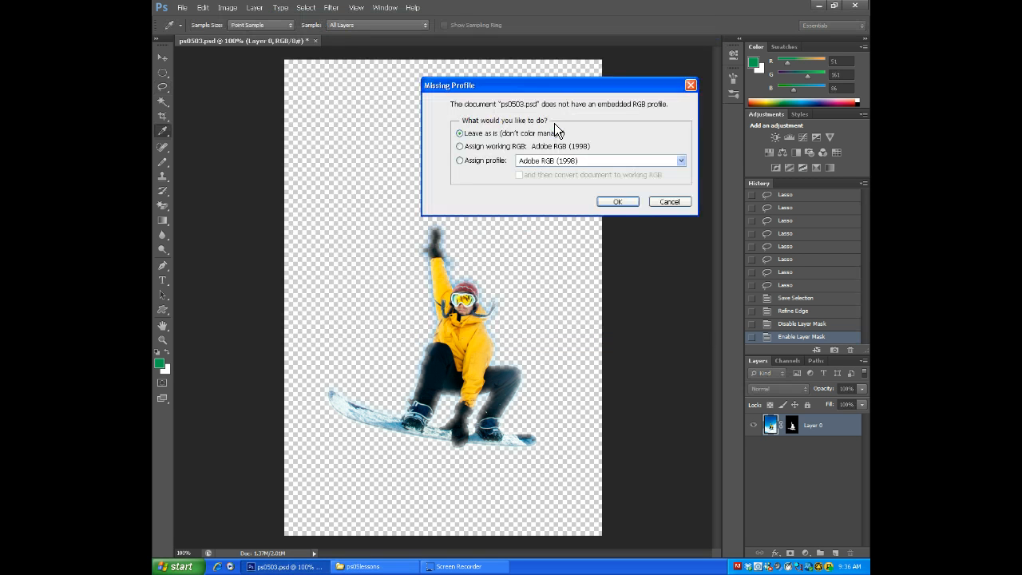
{"action": "left_click", "coordinate": [617, 202]}
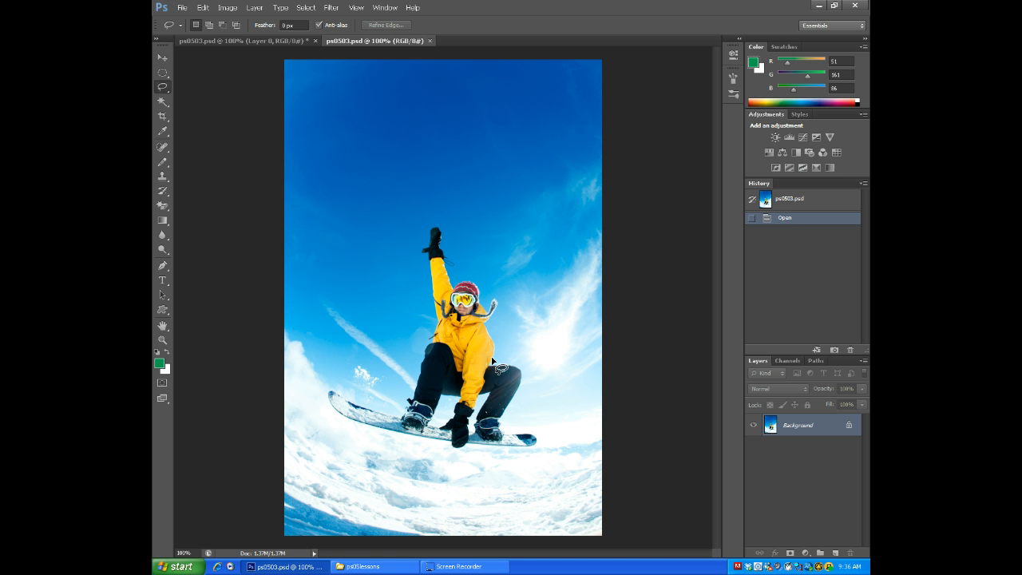
{"action": "left_click", "coordinate": [182, 7]}
{"action": "left_click", "coordinate": [203, 130]}
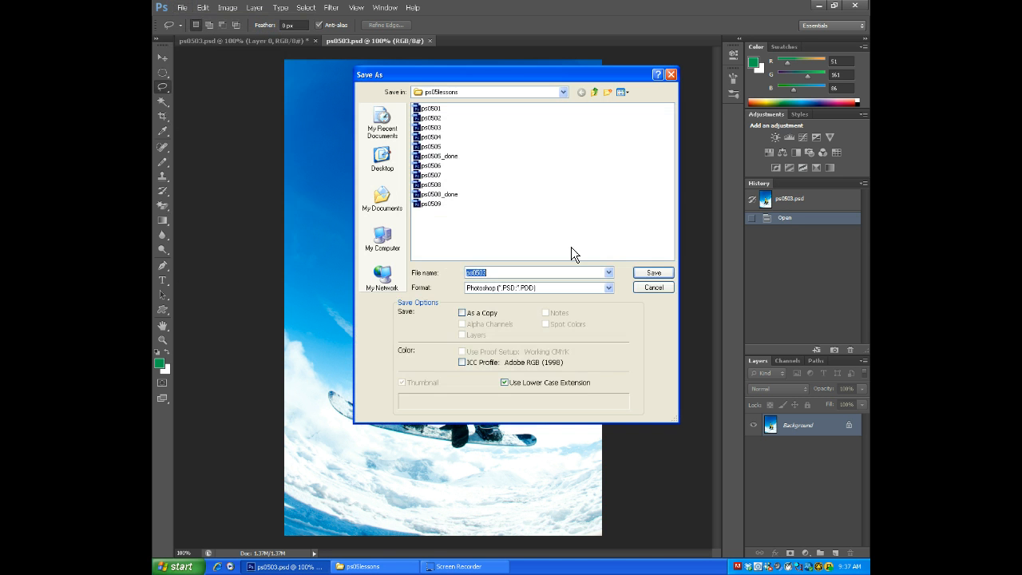
{"action": "left_click", "coordinate": [496, 271]}
{"action": "type", "text": "_work"}
{"action": "left_click", "coordinate": [667, 288]}
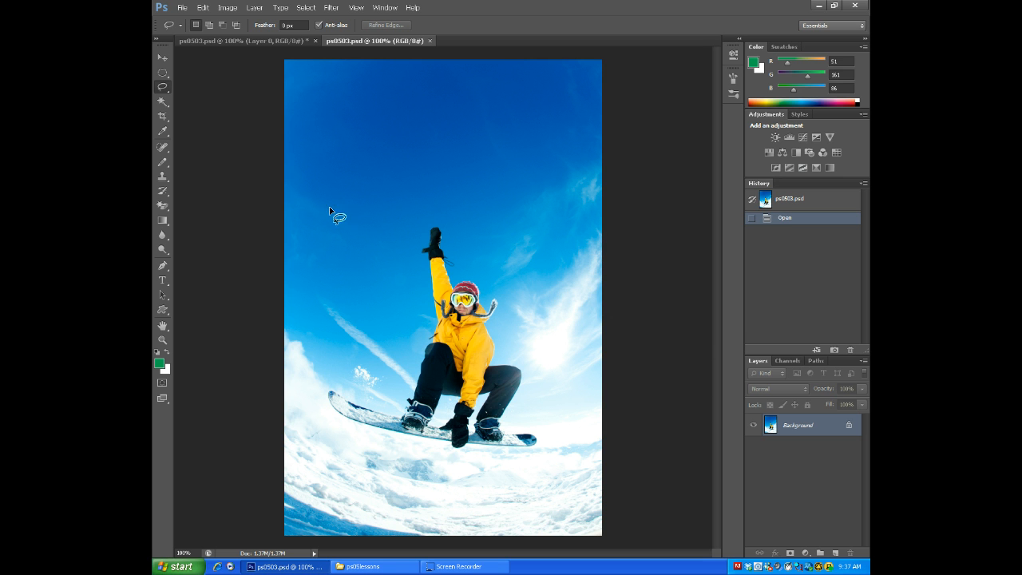
- Draw a rough freehand Lasso selection around the whole snowboarder and snowboard
{"action": "left_click", "coordinate": [163, 88]}
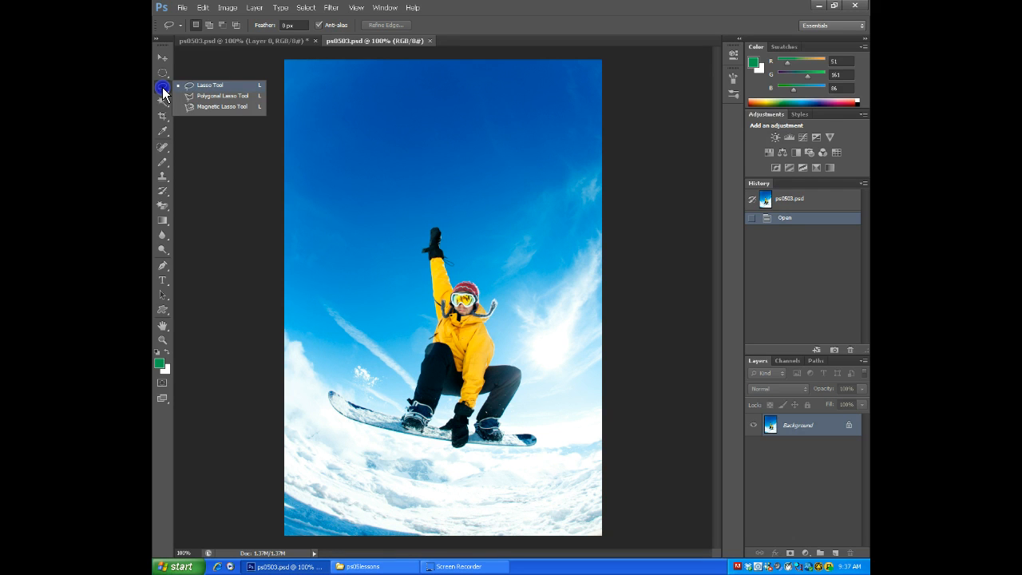
{"action": "mouse_move", "coordinate": [163, 92]}
{"action": "left_mouse_down"}
{"action": "mouse_move", "coordinate": [223, 95]}
{"action": "mouse_move", "coordinate": [222, 114]}
{"action": "mouse_move", "coordinate": [211, 89]}
{"action": "left_mouse_up"}
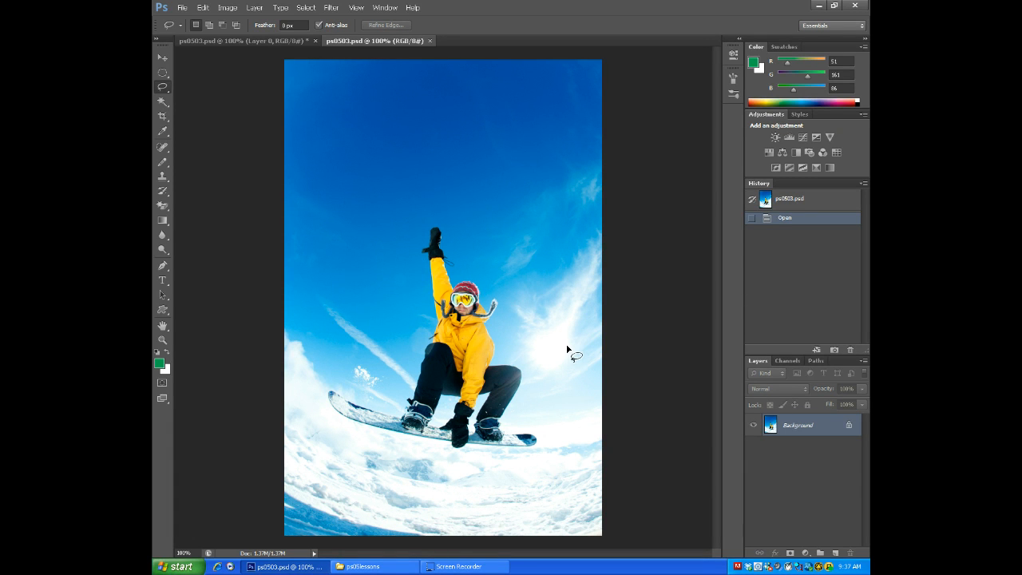
{"action": "left_click", "coordinate": [495, 362]}
{"action": "mouse_move", "coordinate": [495, 362]}
{"action": "left_mouse_down"}
{"action": "mouse_move", "coordinate": [481, 284]}
{"action": "mouse_move", "coordinate": [451, 274]}
{"action": "mouse_move", "coordinate": [444, 235]}
{"action": "mouse_move", "coordinate": [424, 217]}
{"action": "mouse_move", "coordinate": [413, 238]}
{"action": "mouse_move", "coordinate": [420, 326]}
{"action": "mouse_move", "coordinate": [399, 403]}
{"action": "mouse_move", "coordinate": [332, 392]}
{"action": "mouse_move", "coordinate": [325, 409]}
{"action": "mouse_move", "coordinate": [404, 441]}
{"action": "mouse_move", "coordinate": [527, 445]}
{"action": "mouse_move", "coordinate": [538, 434]}
{"action": "mouse_move", "coordinate": [515, 430]}
{"action": "mouse_move", "coordinate": [510, 414]}
{"action": "mouse_move", "coordinate": [524, 392]}
{"action": "mouse_move", "coordinate": [519, 364]}
{"action": "mouse_move", "coordinate": [497, 363]}
{"action": "left_mouse_up"}
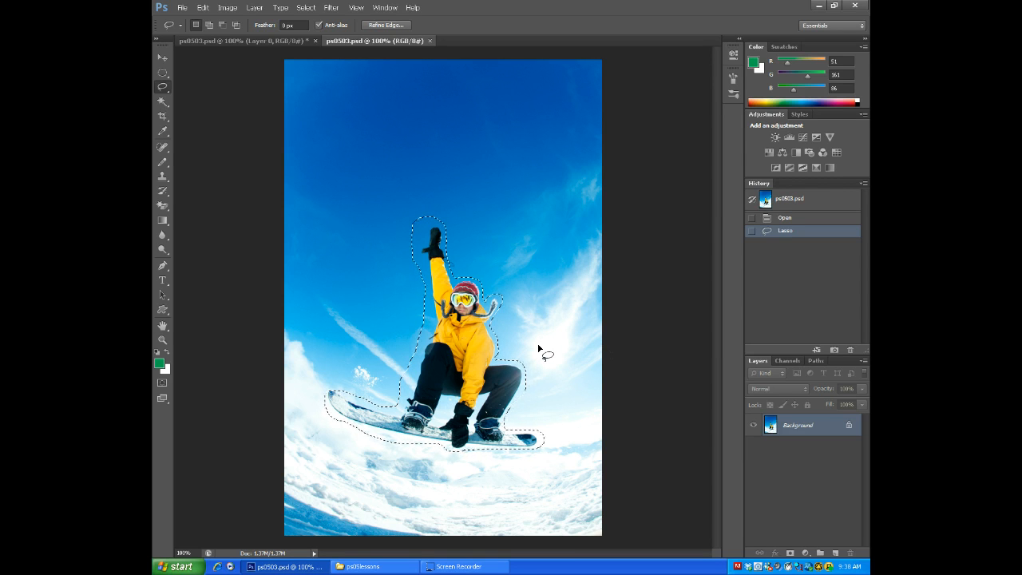
- Subtract the surplus sky beside the jacket, hat braid, hat and raised arm from the selection with the Lasso tool
{"action": "key", "text": "ctrl+plus"}
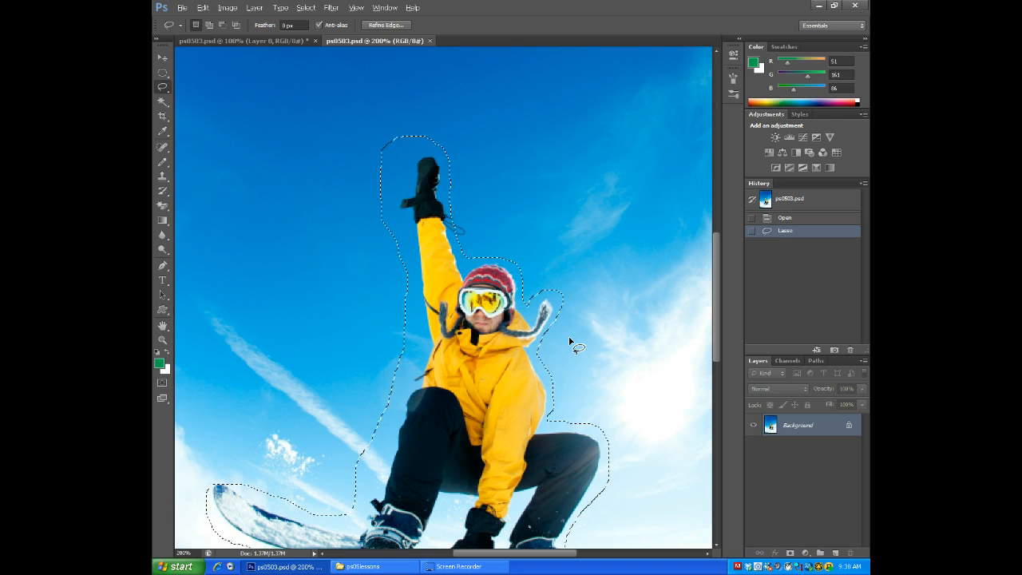
{"action": "key", "text": "alt"}
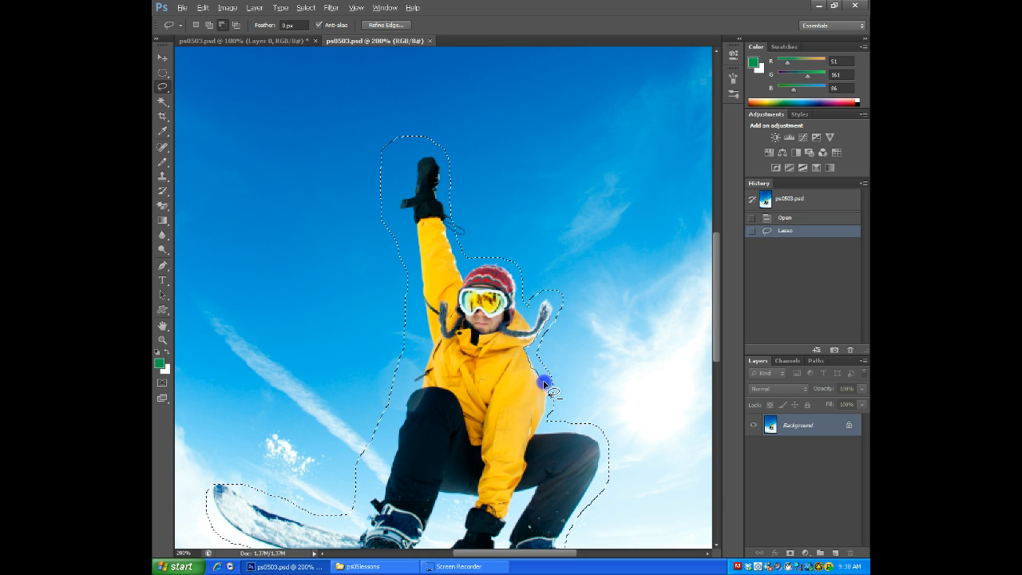
{"action": "mouse_move", "coordinate": [545, 384]}
{"action": "left_mouse_down"}
{"action": "mouse_move", "coordinate": [585, 370]}
{"action": "mouse_move", "coordinate": [593, 352]}
{"action": "mouse_move", "coordinate": [589, 322]}
{"action": "mouse_move", "coordinate": [553, 320]}
{"action": "left_mouse_up"}
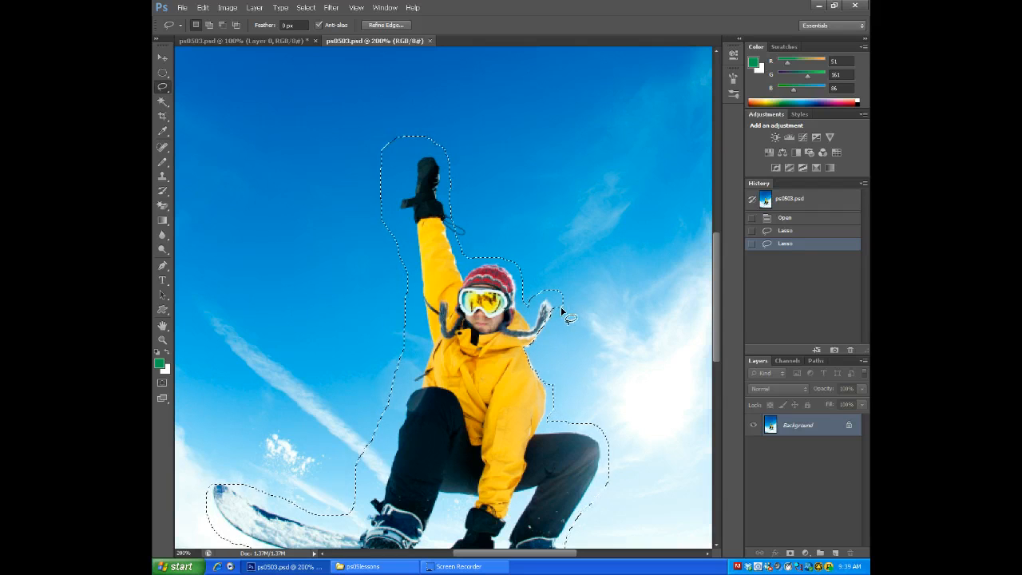
{"action": "key", "text": "alt"}
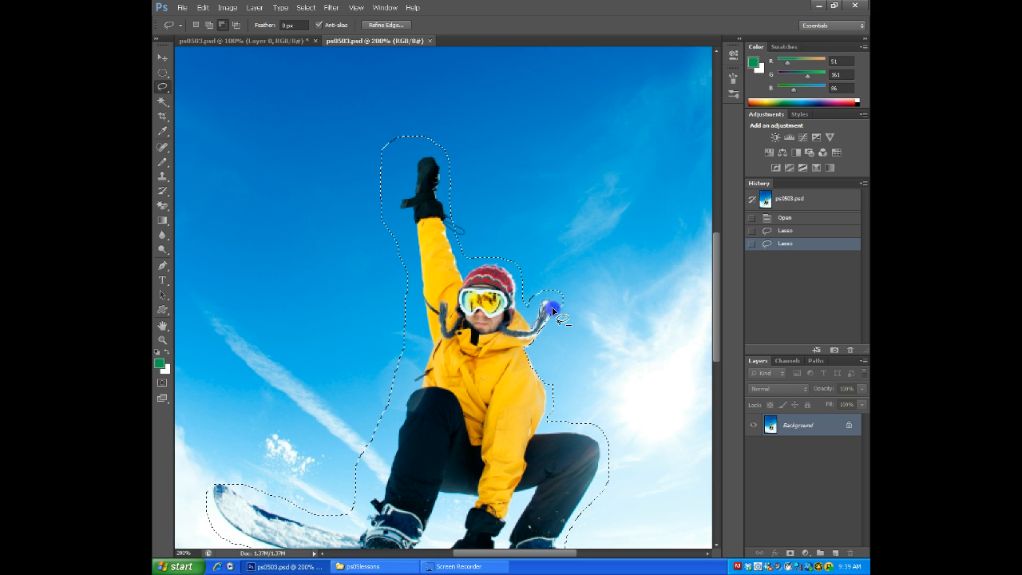
{"action": "mouse_move", "coordinate": [516, 311]}
{"action": "left_mouse_down"}
{"action": "mouse_move", "coordinate": [508, 268]}
{"action": "mouse_move", "coordinate": [519, 262]}
{"action": "mouse_move", "coordinate": [555, 257]}
{"action": "mouse_move", "coordinate": [574, 267]}
{"action": "mouse_move", "coordinate": [592, 314]}
{"action": "mouse_move", "coordinate": [550, 311]}
{"action": "left_mouse_up"}
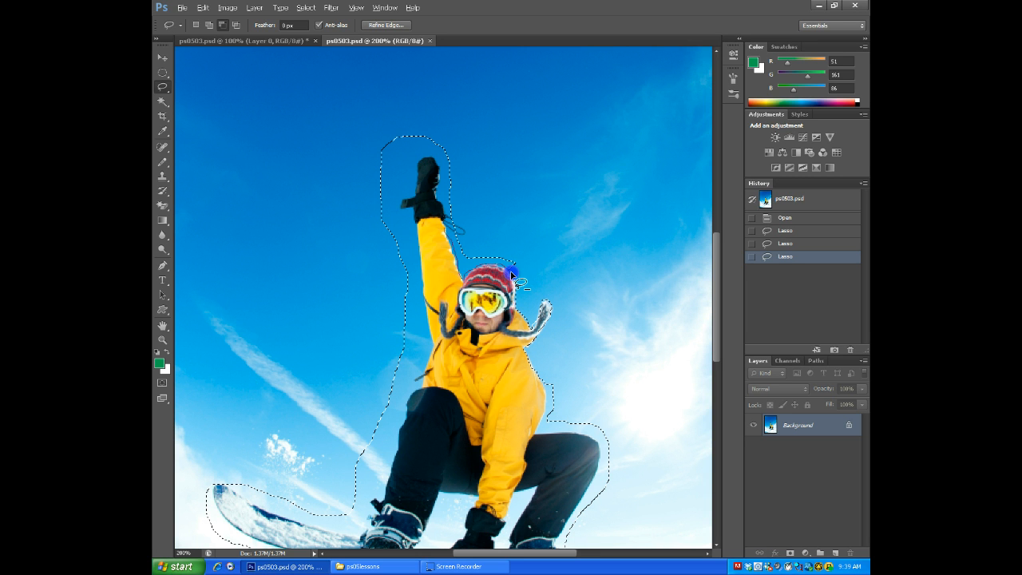
{"action": "mouse_move", "coordinate": [511, 276]}
{"action": "left_mouse_down"}
{"action": "mouse_move", "coordinate": [520, 222]}
{"action": "mouse_move", "coordinate": [532, 241]}
{"action": "mouse_move", "coordinate": [508, 273]}
{"action": "left_mouse_up"}
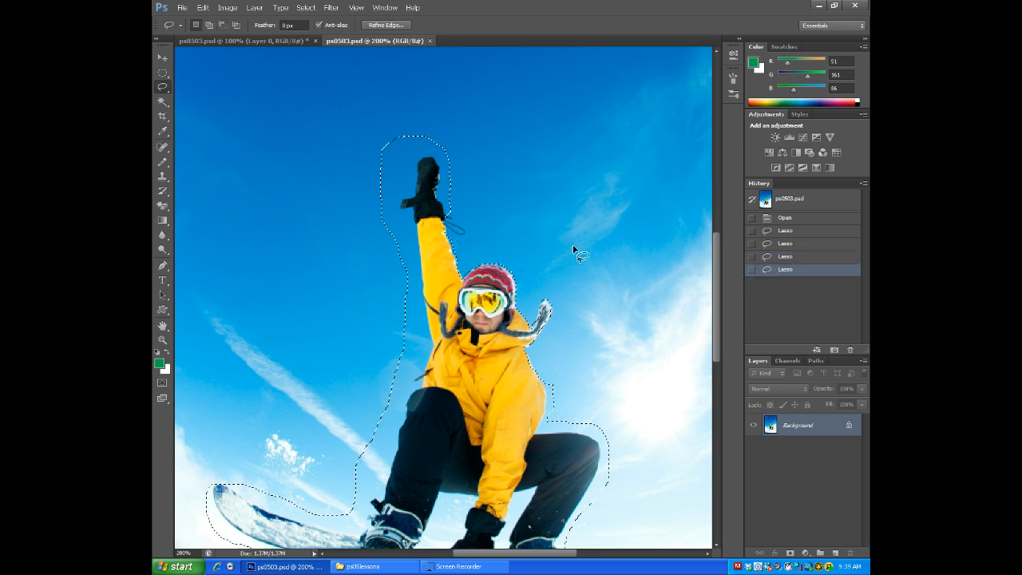
- Subtract the area between the snowboarder's legs and the board from the selection with the Lasso tool
{"action": "scroll", "coordinate": [583, 231], "scroll_direction": "down", "scroll_amount": 2}
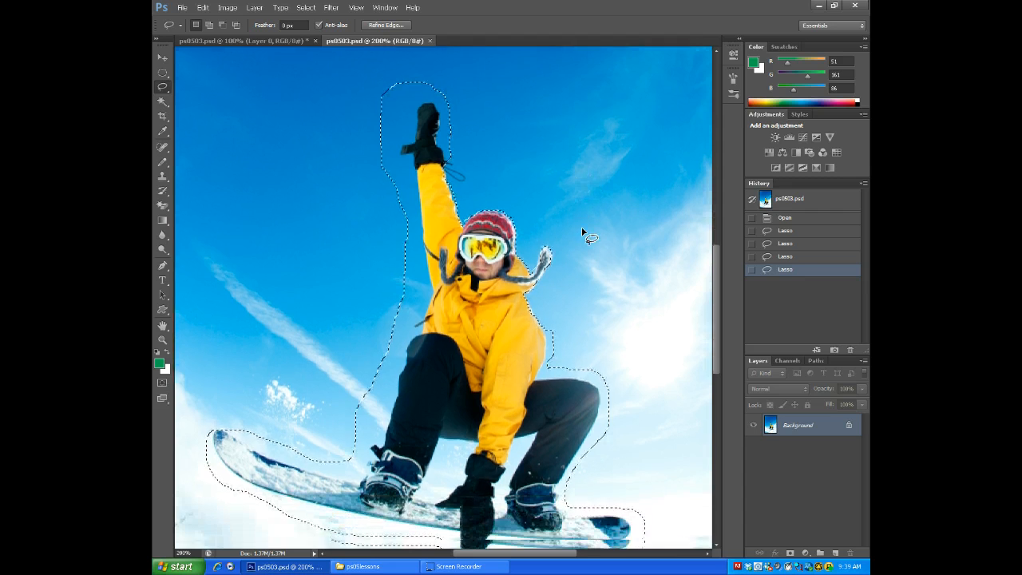
{"action": "scroll", "coordinate": [618, 315], "scroll_direction": "down", "scroll_amount": 3}
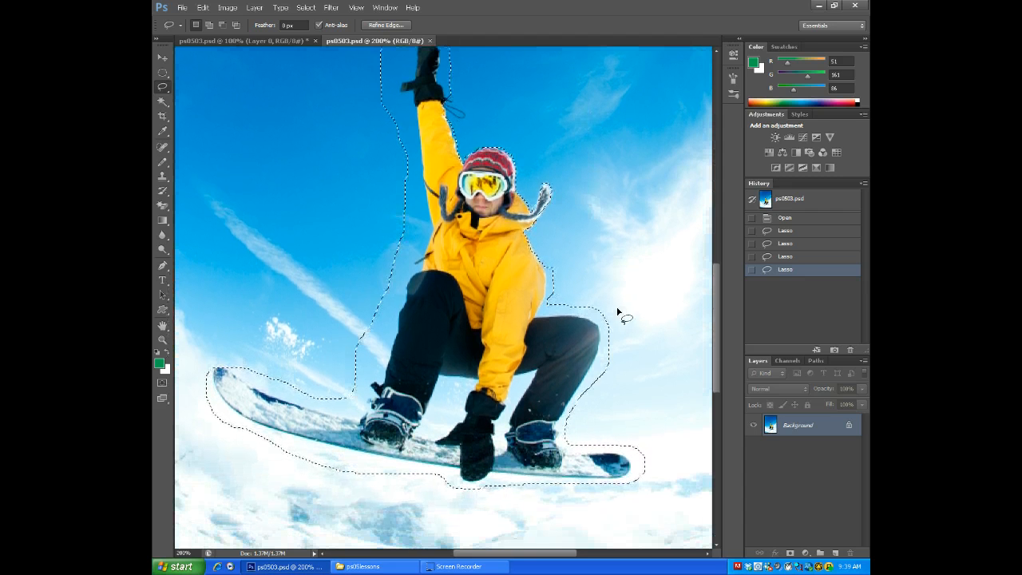
{"action": "scroll", "coordinate": [630, 347], "scroll_direction": "down", "scroll_amount": 1}
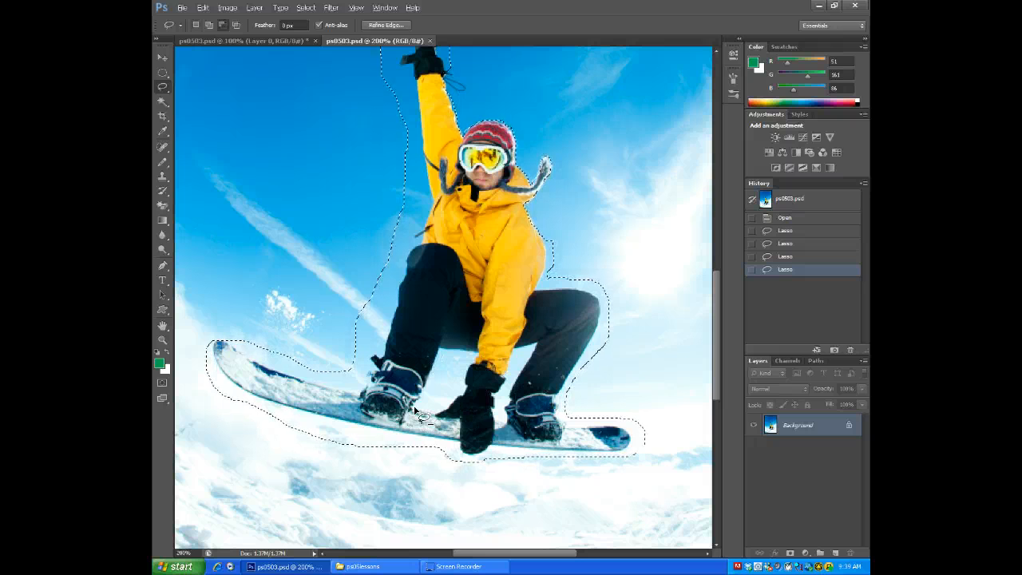
{"action": "left_click_drag", "start_coordinate": [414, 407], "coordinate": [414, 406]}
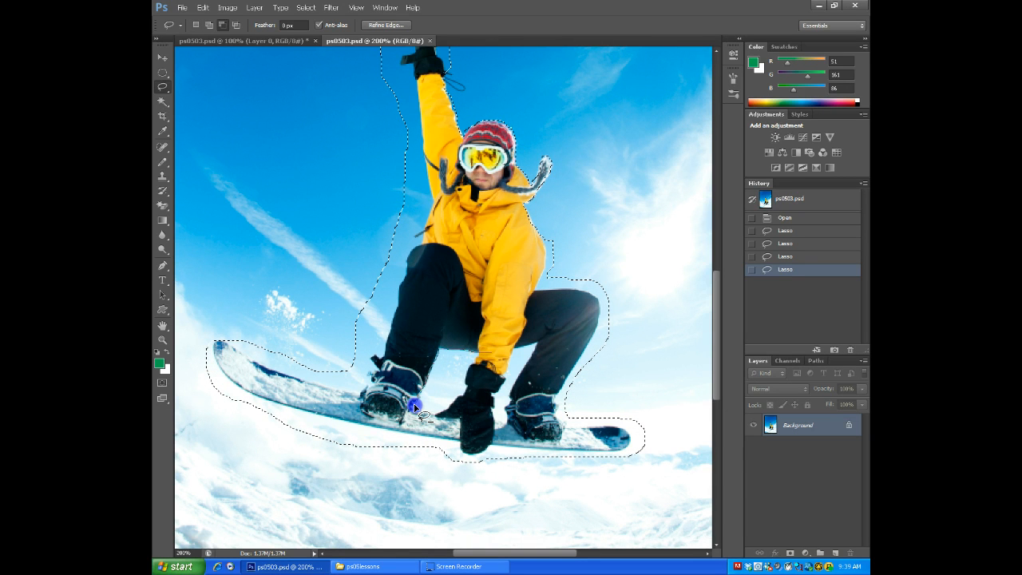
{"action": "mouse_move", "coordinate": [415, 407]}
{"action": "left_mouse_down"}
{"action": "mouse_move", "coordinate": [523, 366]}
{"action": "mouse_move", "coordinate": [504, 420]}
{"action": "mouse_move", "coordinate": [414, 406]}
{"action": "left_mouse_up"}
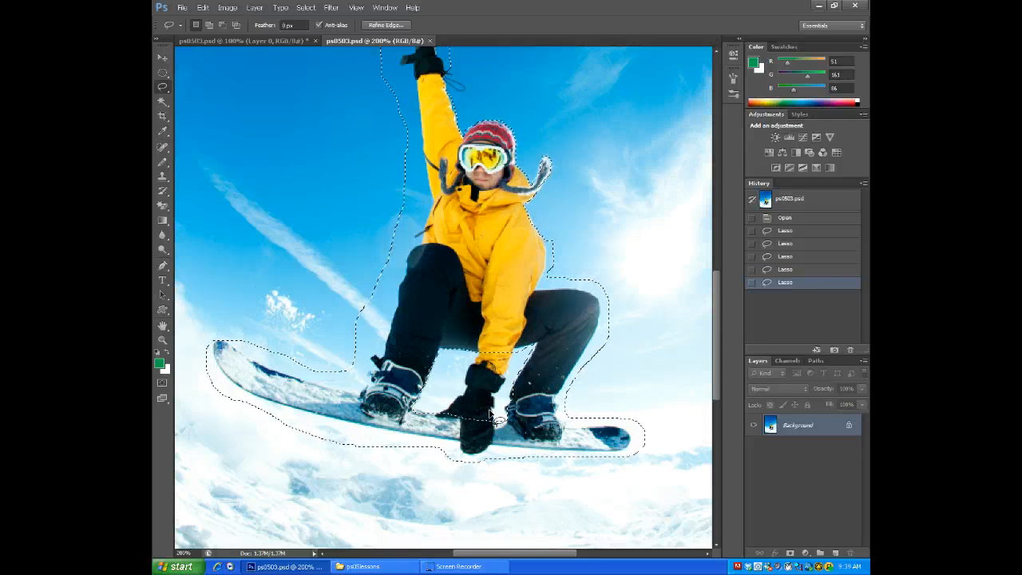
- Add the lower forearm and the glove holding the board back to the selection with the Lasso tool
{"action": "key", "text": "shift"}
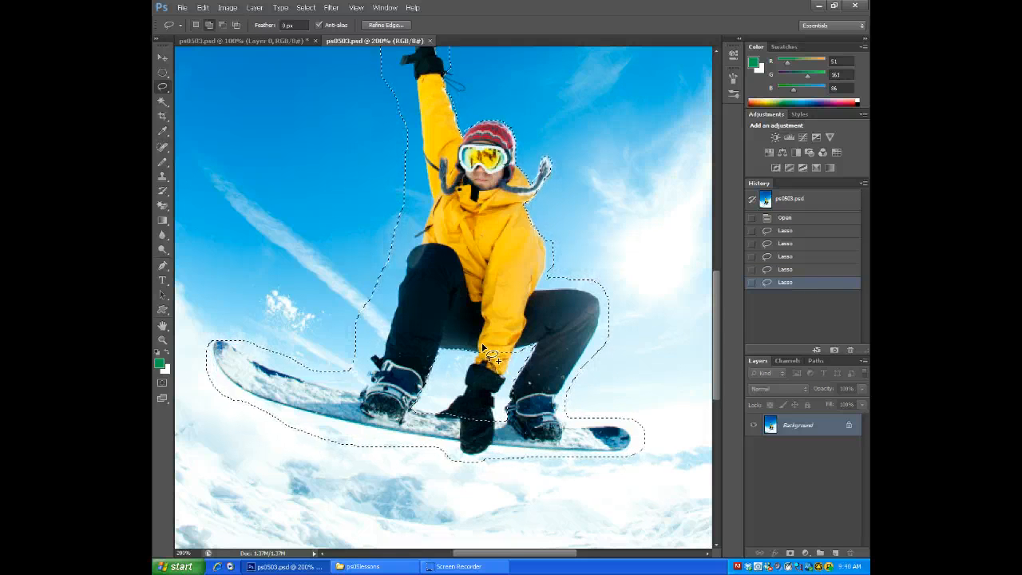
{"action": "left_click_drag", "start_coordinate": [478, 350], "coordinate": [478, 351]}
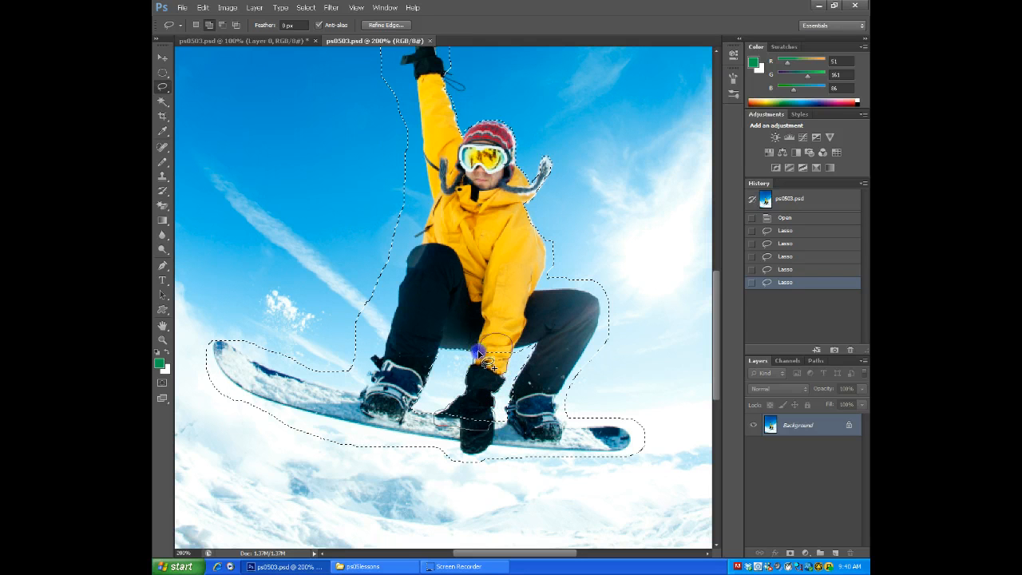
{"action": "left_click_drag", "start_coordinate": [479, 354], "coordinate": [484, 359]}
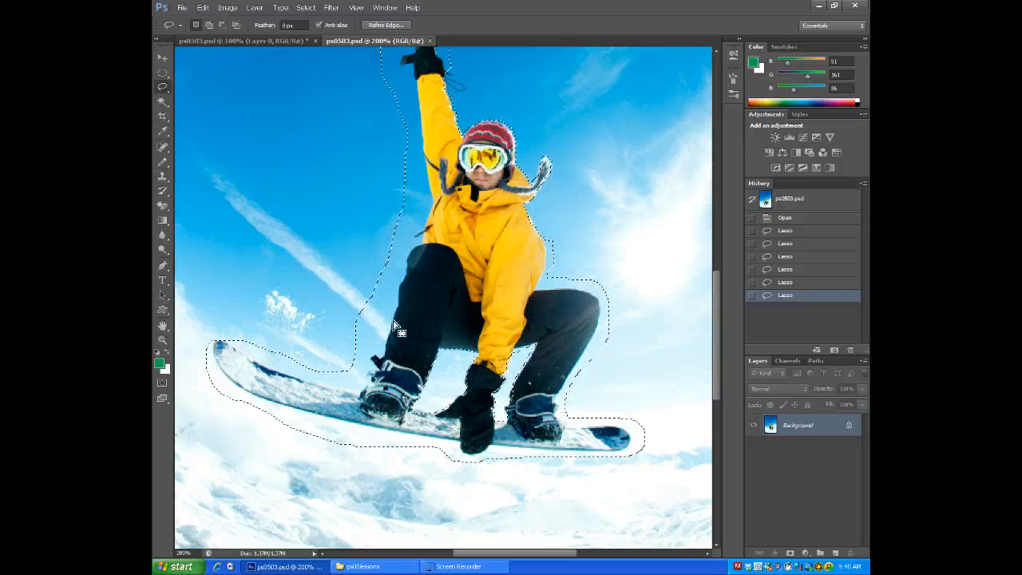
- In the other open ps0503 document with the finished outline, subtract the cord loop at the raised glove from the selection
{"action": "scroll", "coordinate": [395, 328], "scroll_direction": "up", "scroll_amount": 3}
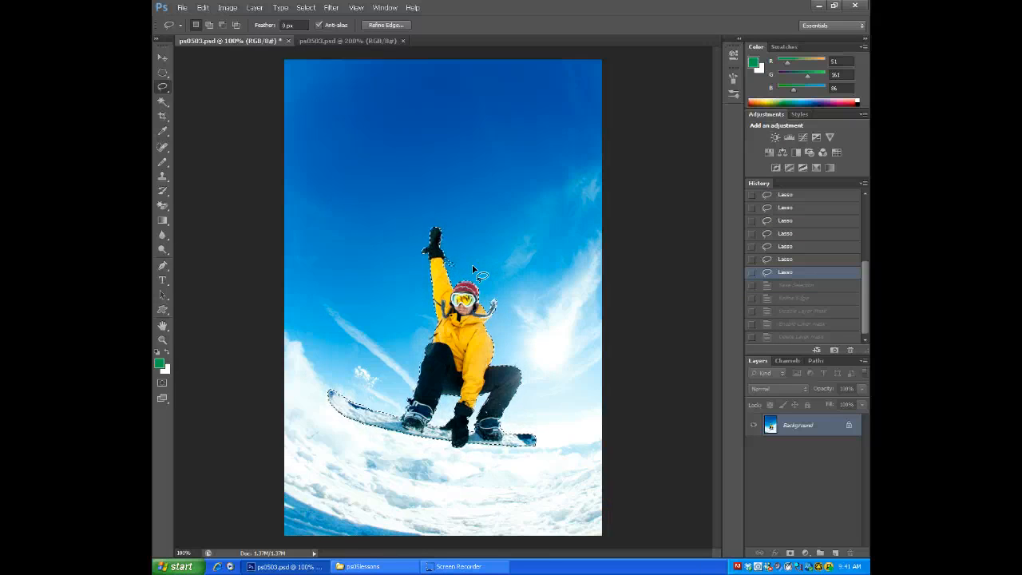
{"action": "key", "text": "ctrl+plus"}
{"action": "key", "text": "ctrl+plus"}
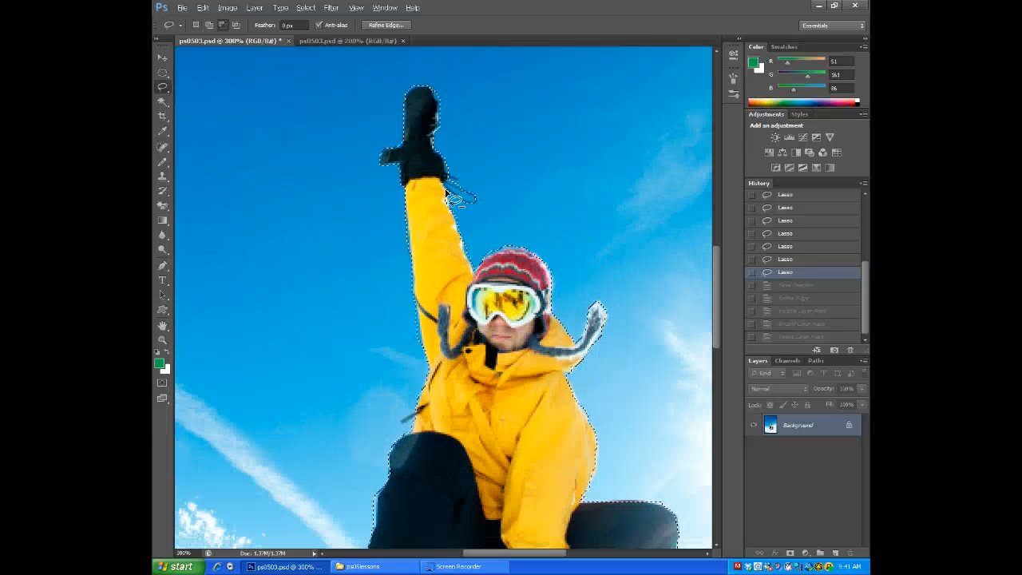
{"action": "left_click_drag", "start_coordinate": [446, 190], "coordinate": [449, 192]}
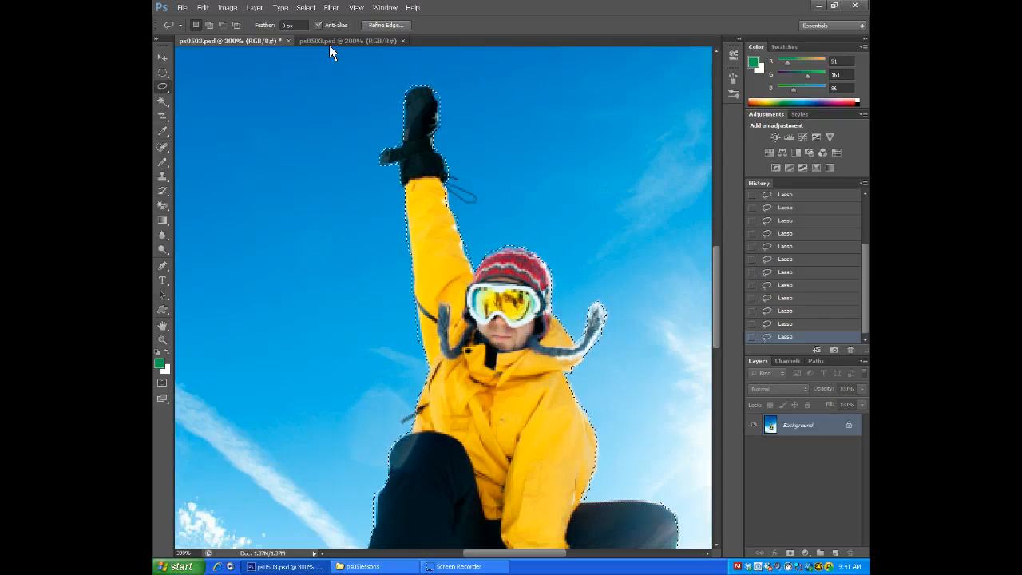
- Save the selection as a new channel named Snowboarder
{"action": "left_click", "coordinate": [306, 7]}
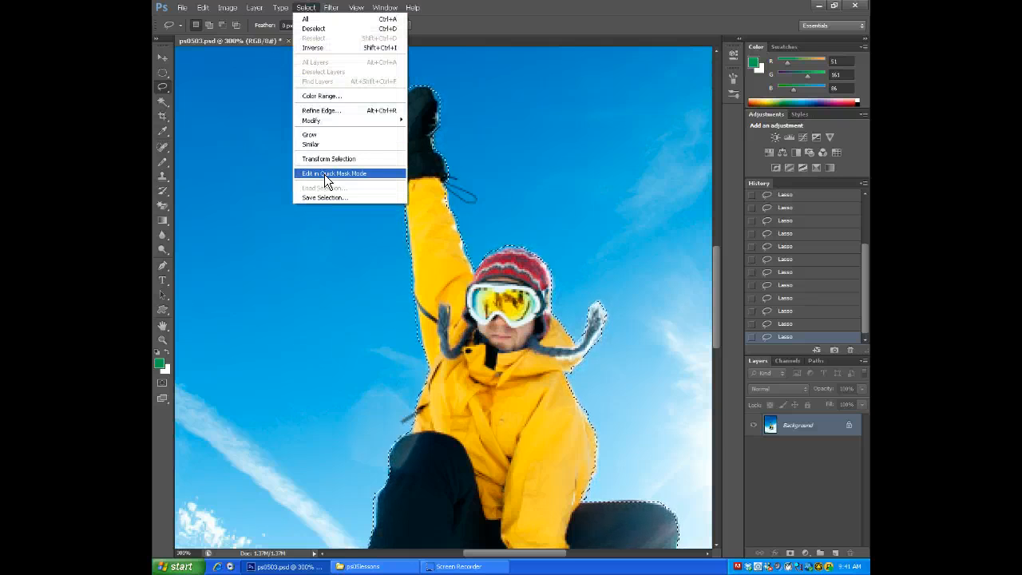
{"action": "left_click", "coordinate": [324, 198]}
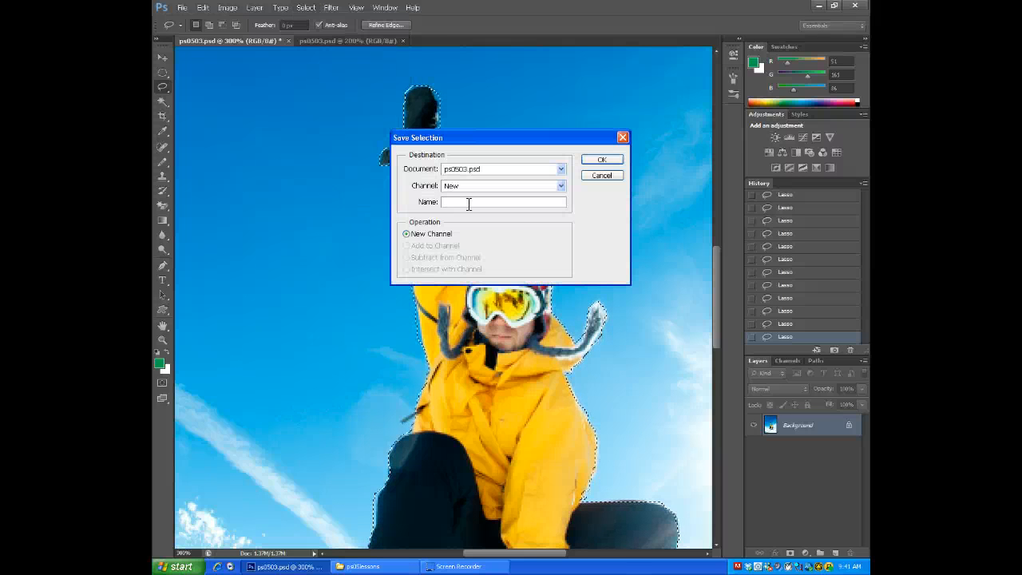
{"action": "type", "text": "Snowbo"}
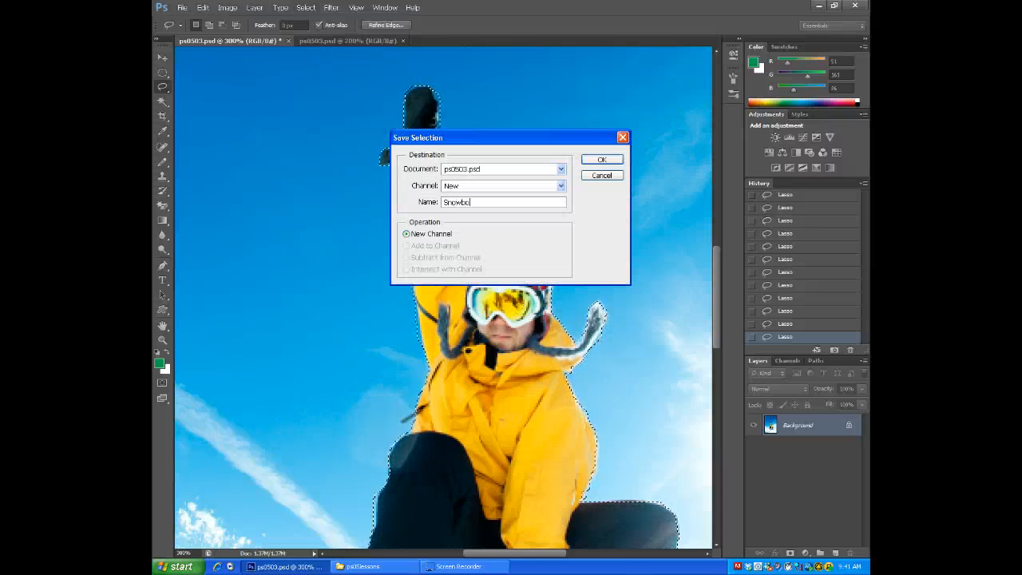
{"action": "type", "text": "arder"}
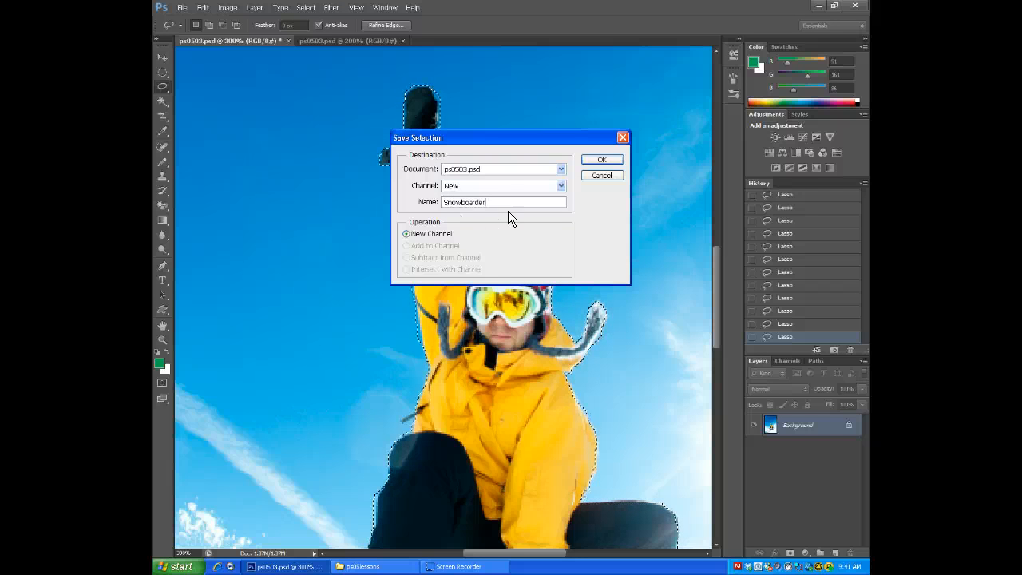
{"action": "left_click", "coordinate": [602, 159]}
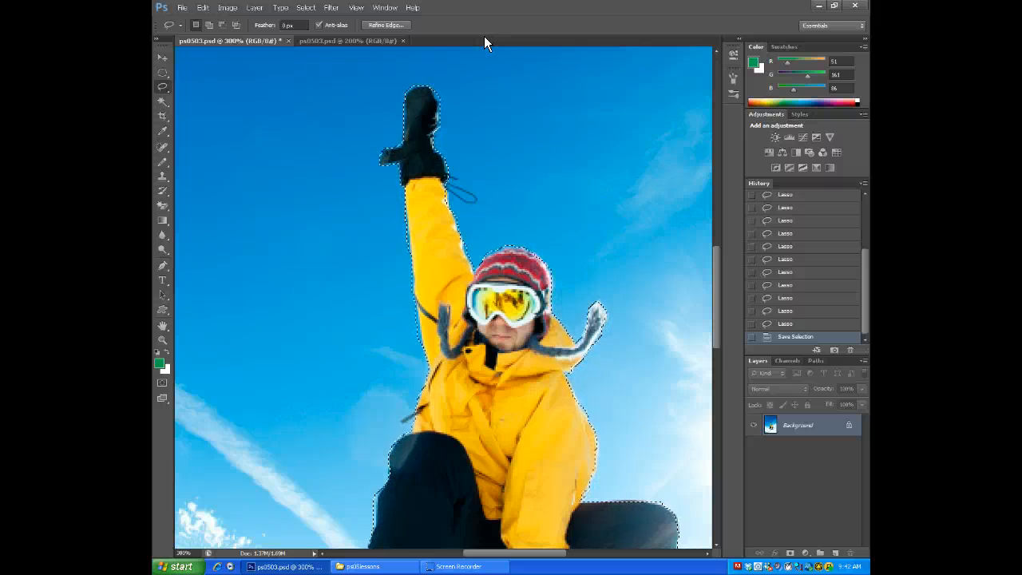
- Refine the selection edge with a 5 px feather and output the result to a layer mask
{"action": "left_click", "coordinate": [379, 25]}
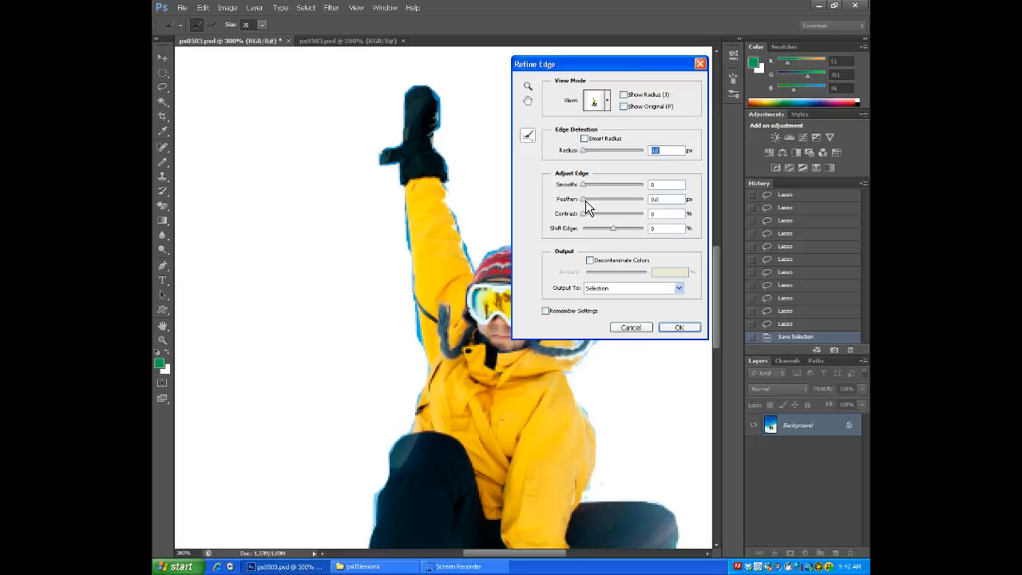
{"action": "double_click", "coordinate": [644, 198]}
{"action": "type", "text": "5"}
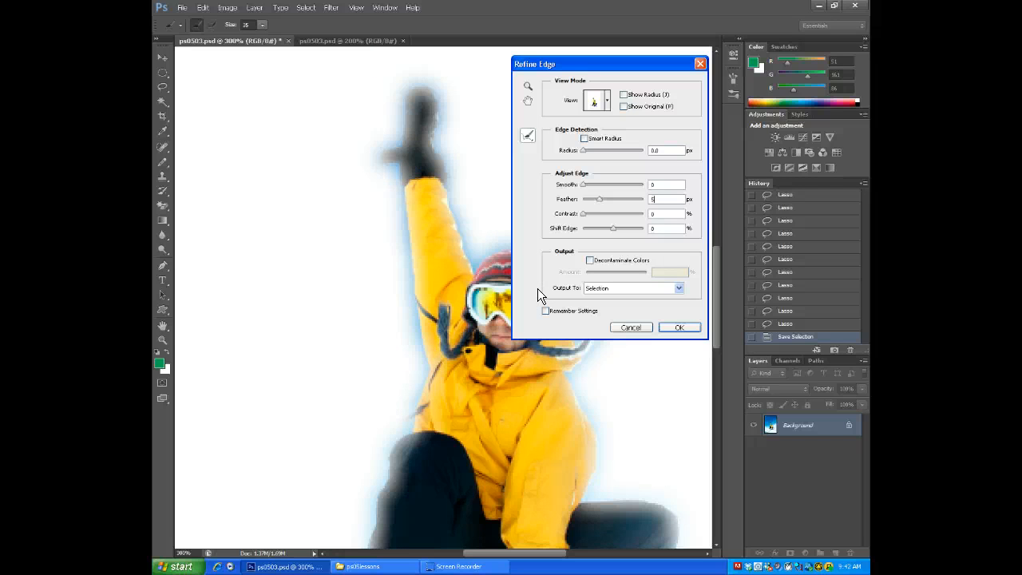
{"action": "left_click", "coordinate": [605, 289]}
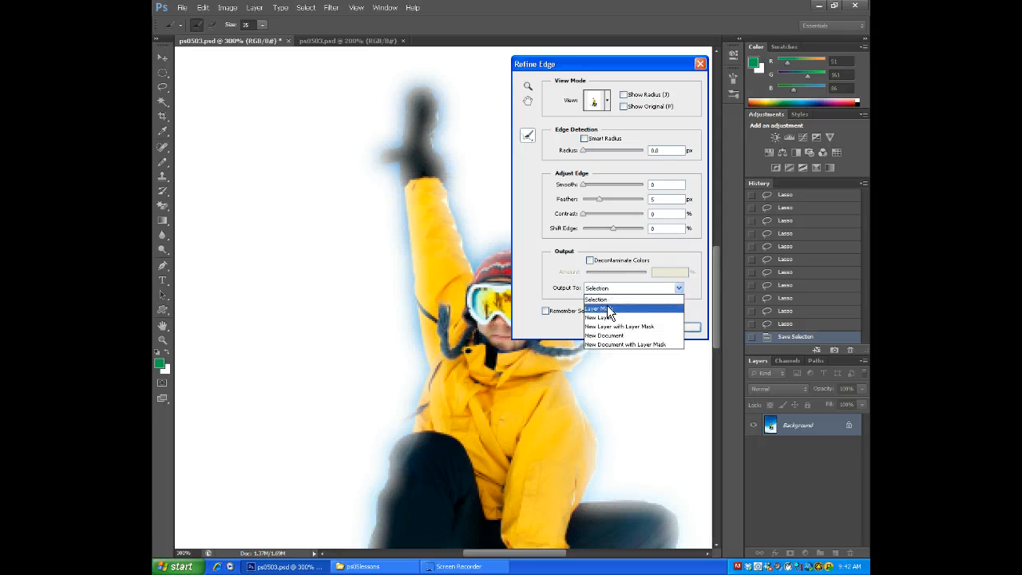
{"action": "left_click", "coordinate": [607, 307]}
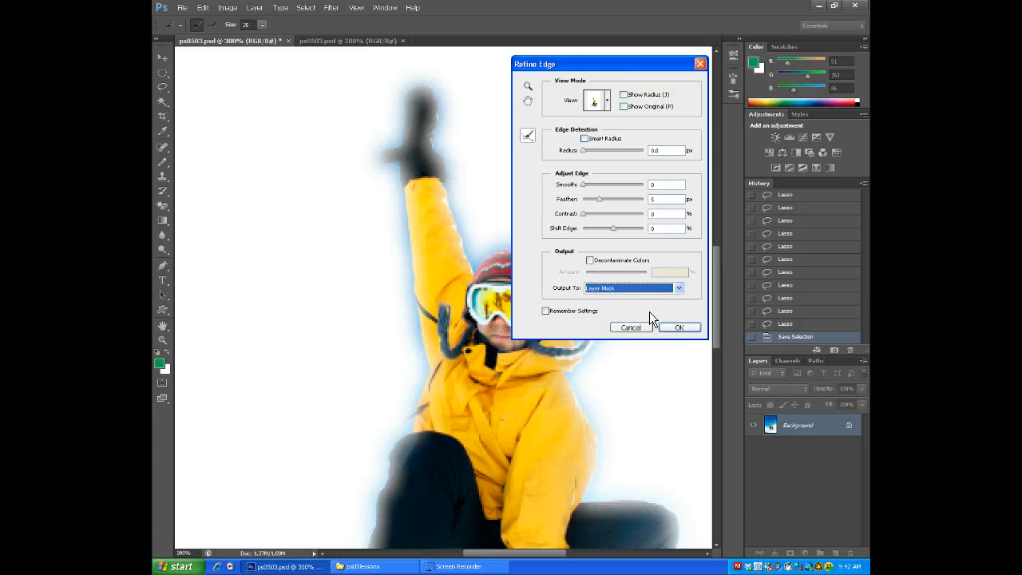
{"action": "left_click", "coordinate": [680, 326]}
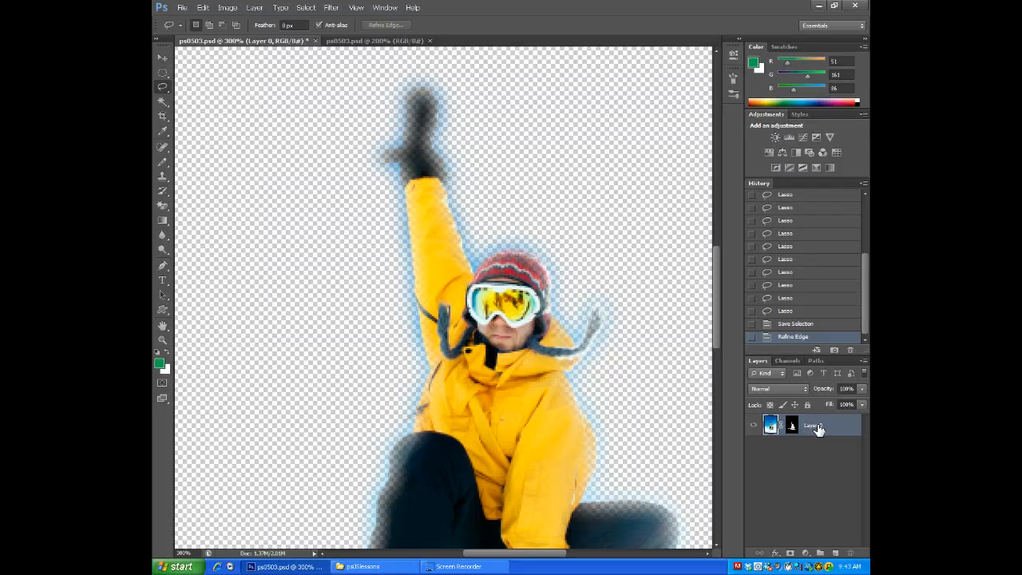
- Disable the layer mask on Layer 0 to compare with the full image, and enable it again
{"action": "left_click", "coordinate": [792, 425], "text": "shift"}
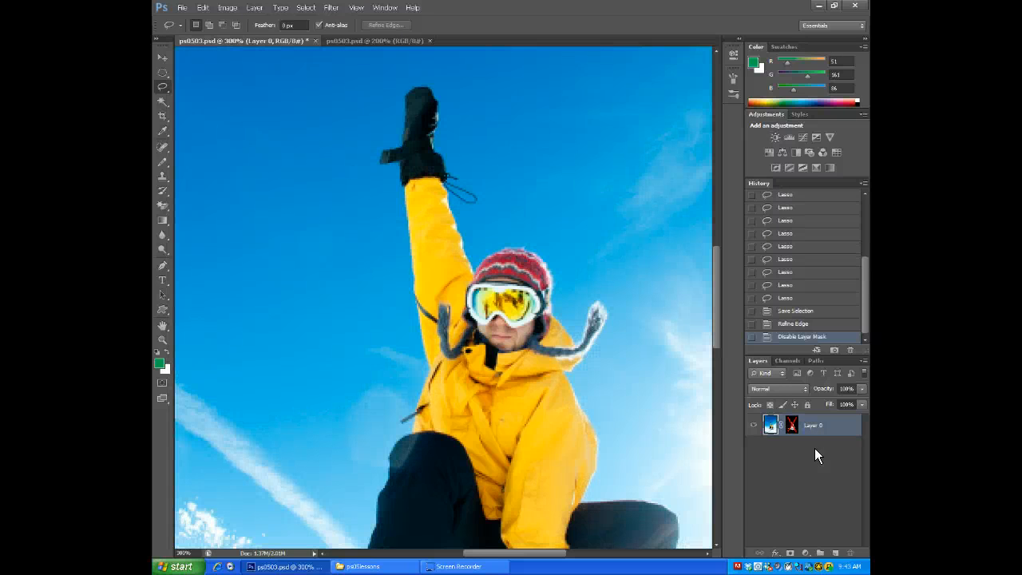
{"action": "left_click", "coordinate": [793, 426], "text": "shift"}
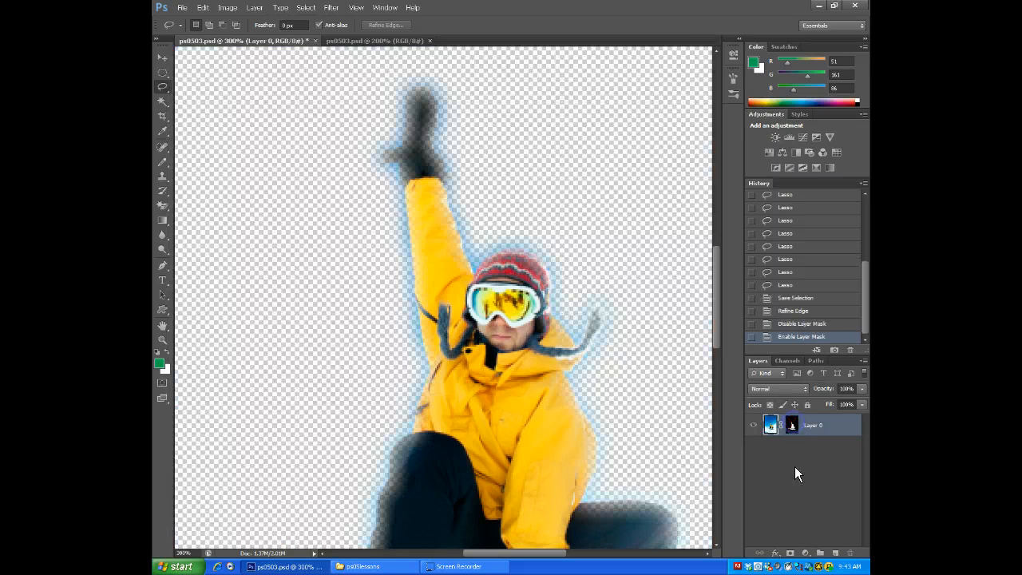